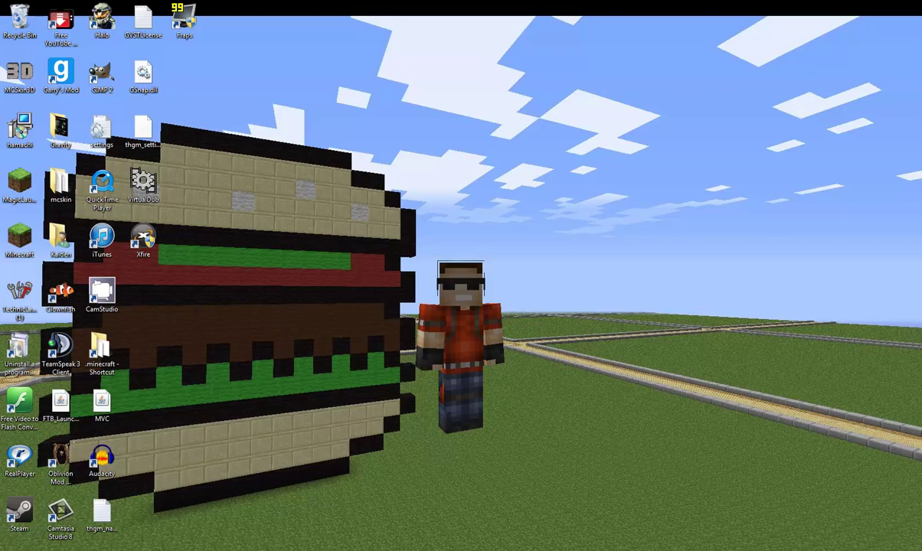
Search Google for 'Virtual Dub' in a maximized Chrome window.
{"action": "left_click_drag", "start_coordinate": [12, 373], "coordinate": [547, 111]}
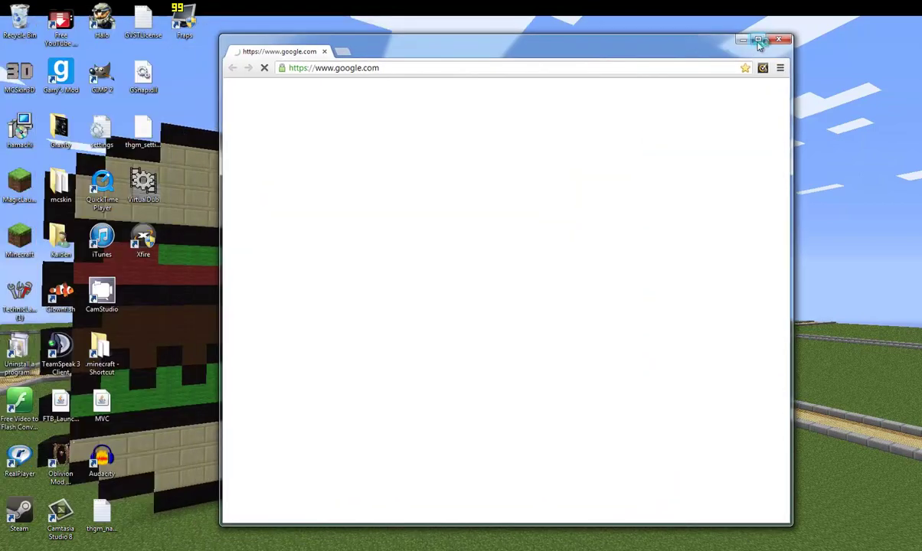
{"action": "left_click", "coordinate": [758, 40]}
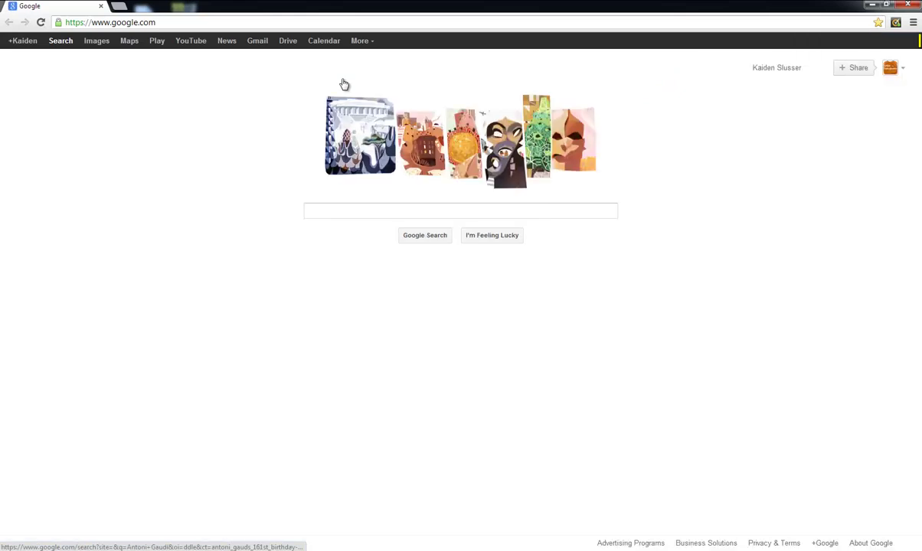
{"action": "left_click", "coordinate": [376, 214]}
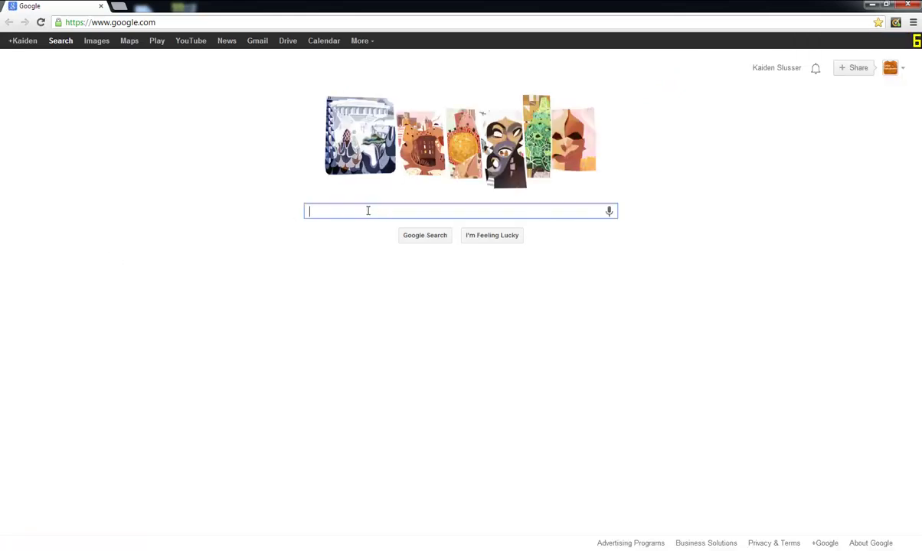
{"action": "type", "text": "Virtual "}
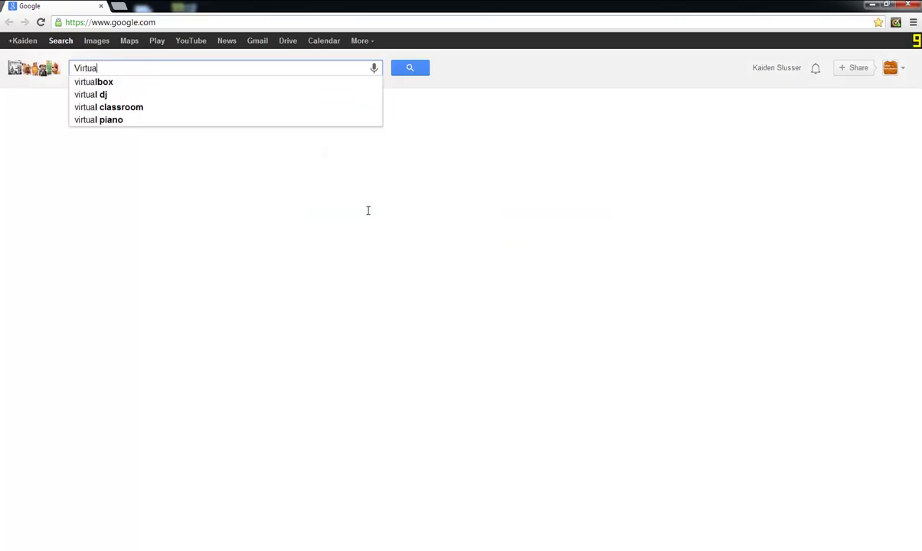
{"action": "type", "text": "Du"}
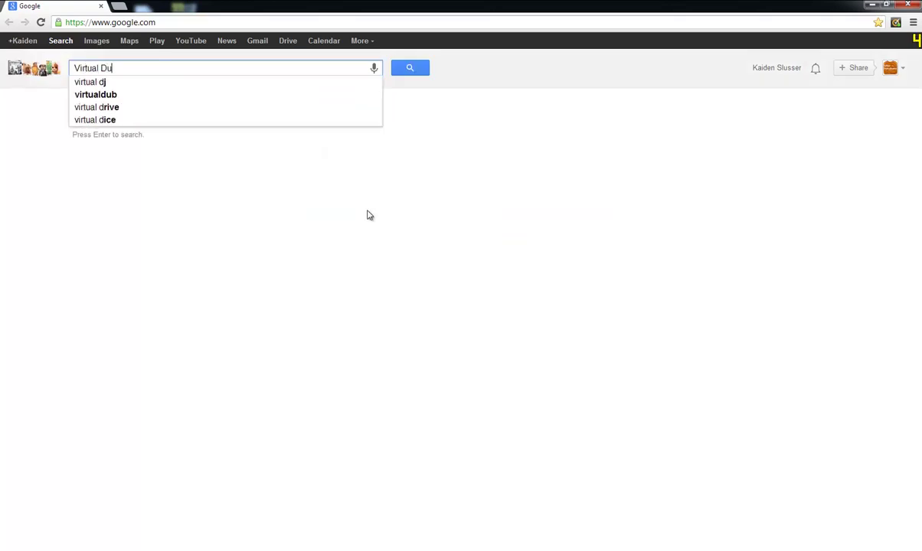
{"action": "type", "text": "b"}
{"action": "key", "text": "Return"}
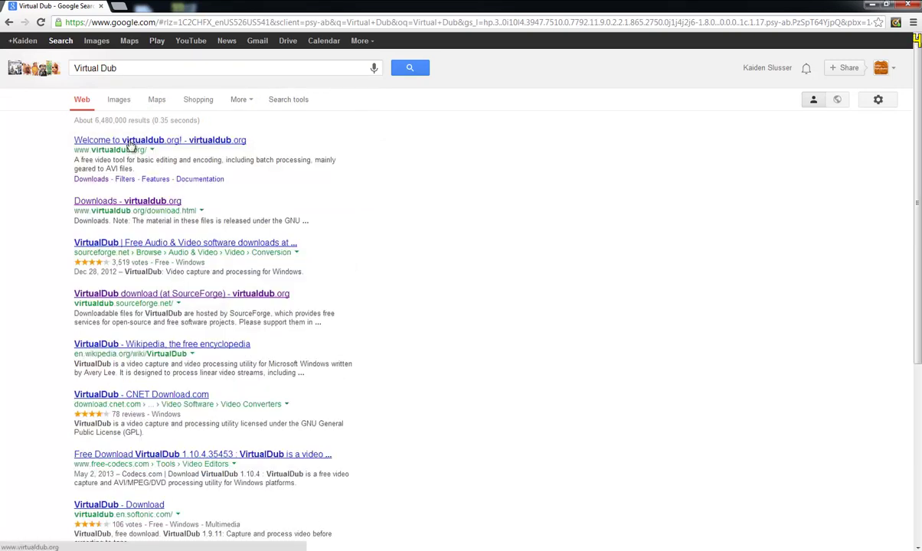
Go through virtualdub.org's Downloads page to the SourceForge VirtualDub release builds page.
{"action": "left_click", "coordinate": [114, 204]}
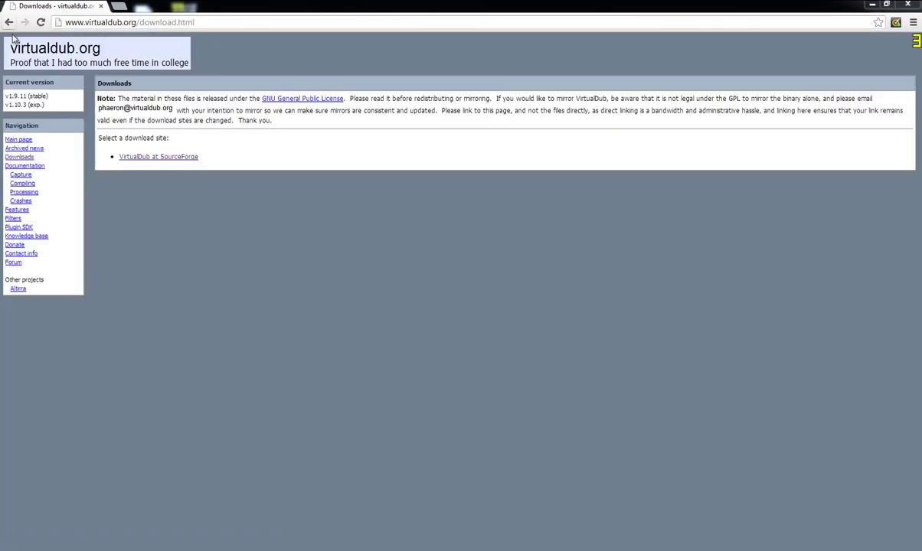
{"action": "left_click", "coordinate": [183, 162]}
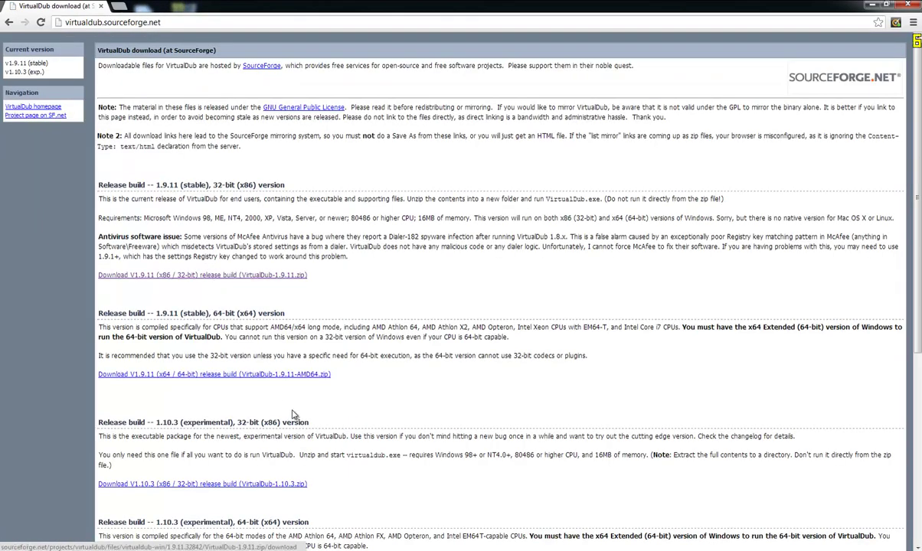
{"action": "scroll", "coordinate": [276, 412], "scroll_direction": "down", "scroll_amount": 1}
{"action": "scroll", "coordinate": [230, 437], "scroll_direction": "up", "scroll_amount": 1}
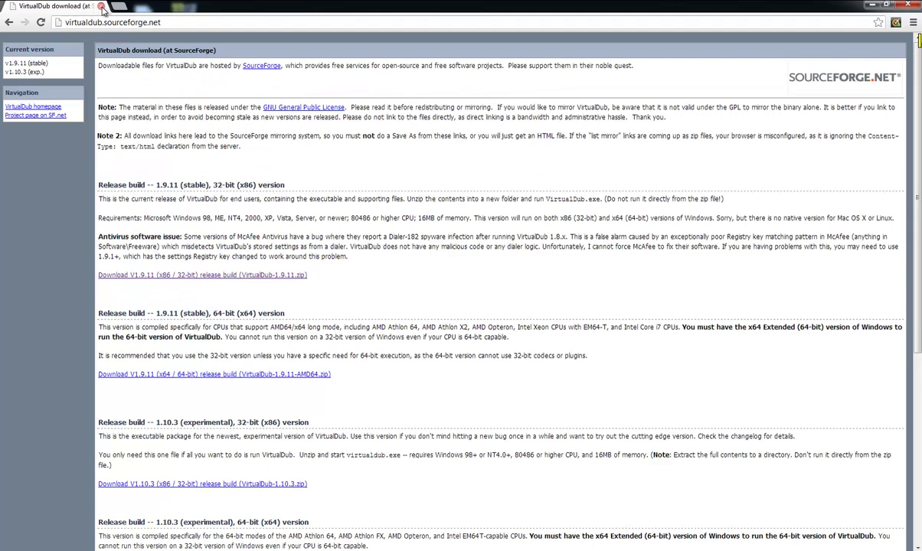
{"action": "left_click_drag", "start_coordinate": [161, 25], "coordinate": [45, 24]}
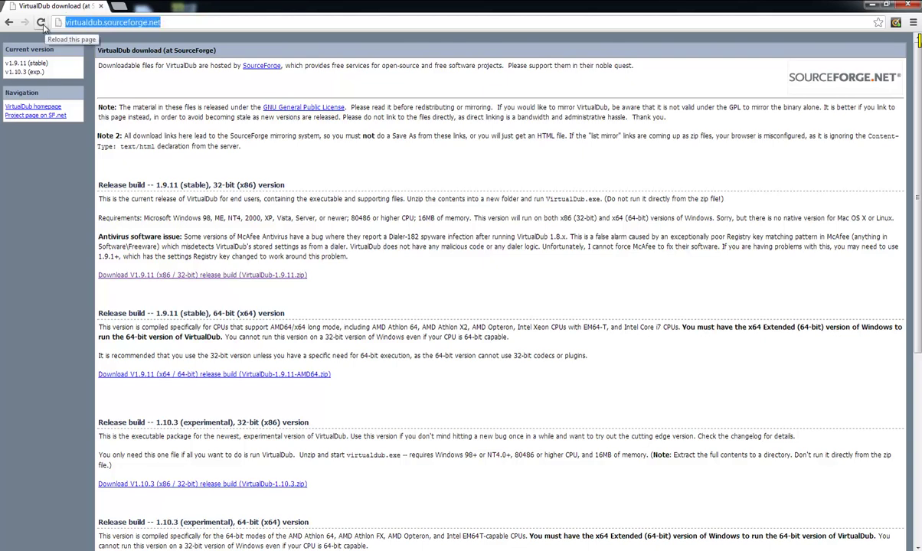
Enter 'k-lite codec' in the address bar, replacing the unwanted codecademy completion.
{"action": "type", "text": "code"}
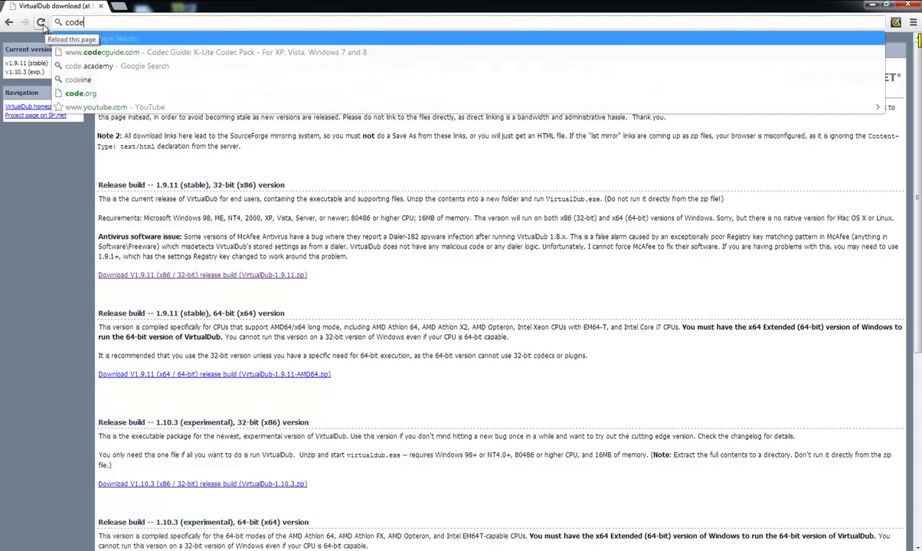
{"action": "type", "text": "c"}
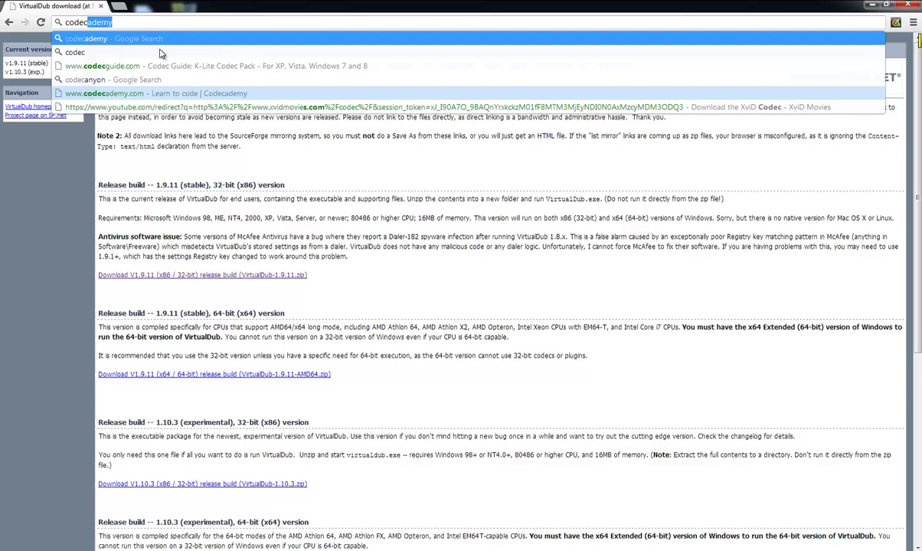
{"action": "key", "text": "ctrl+a"}
{"action": "type", "text": "k"}
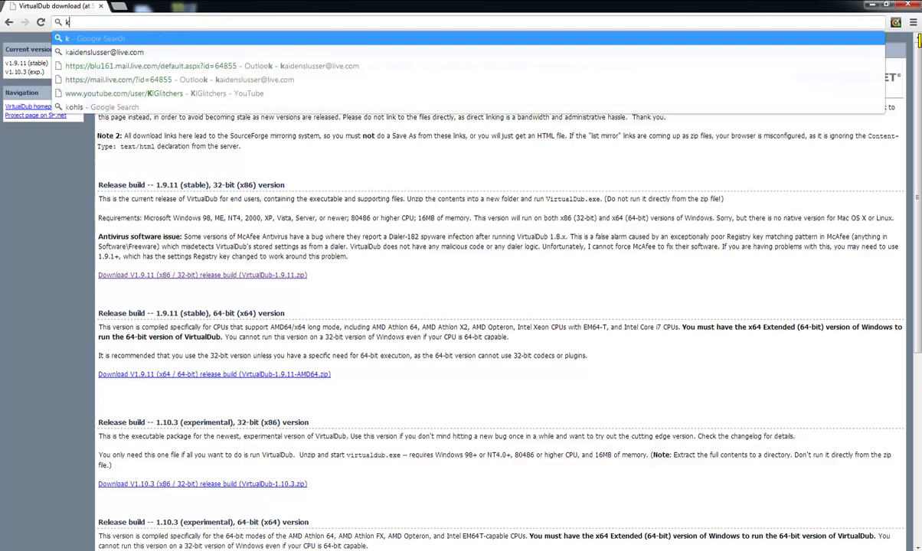
{"action": "type", "text": "-lite co"}
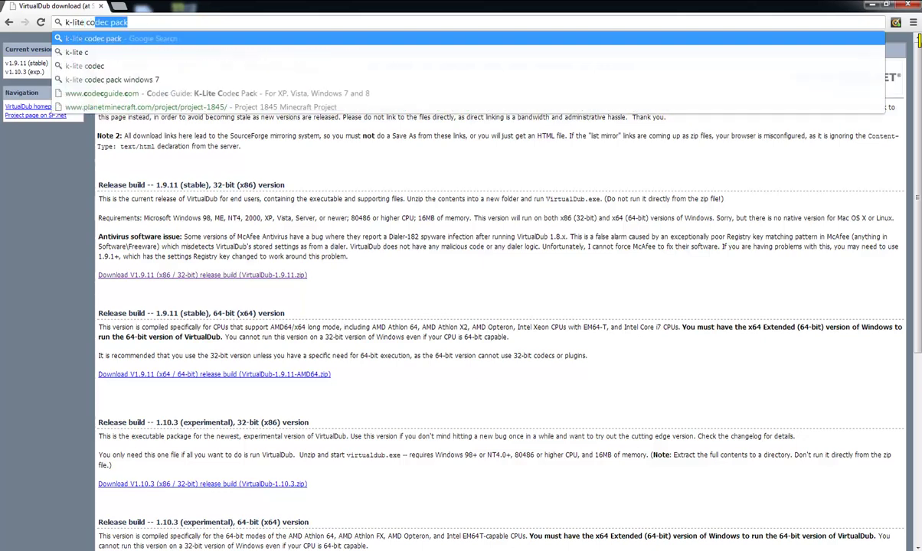
{"action": "type", "text": "decguide.com/download_kl.htm"}
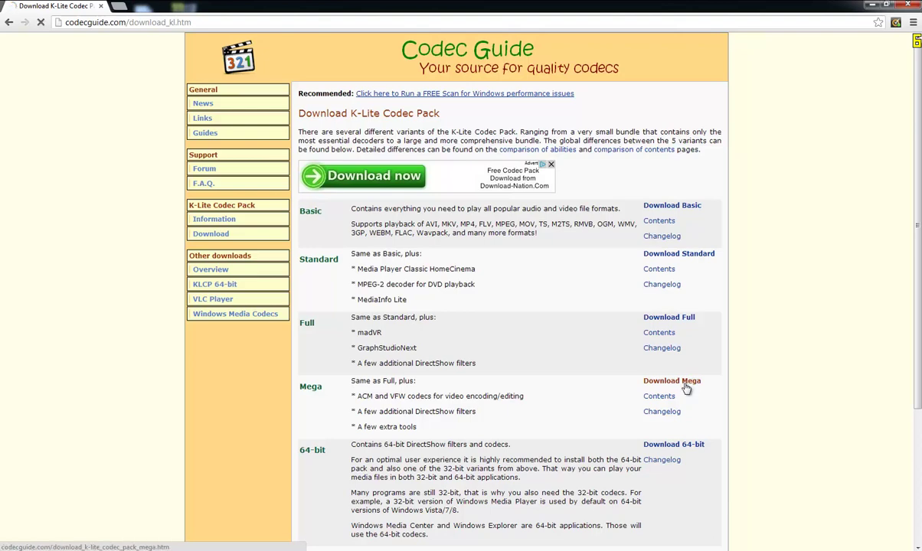
Open the K-Lite Codec Pack Mega 9.9.5 download page.
{"action": "left_click", "coordinate": [686, 385]}
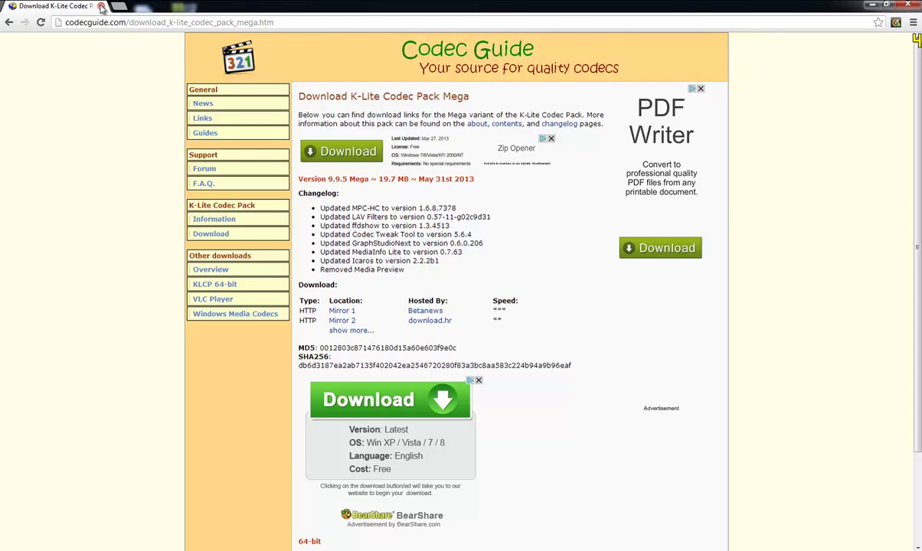
Close Chrome and launch VirtualDub from its desktop icon.
{"action": "left_click", "coordinate": [101, 8]}
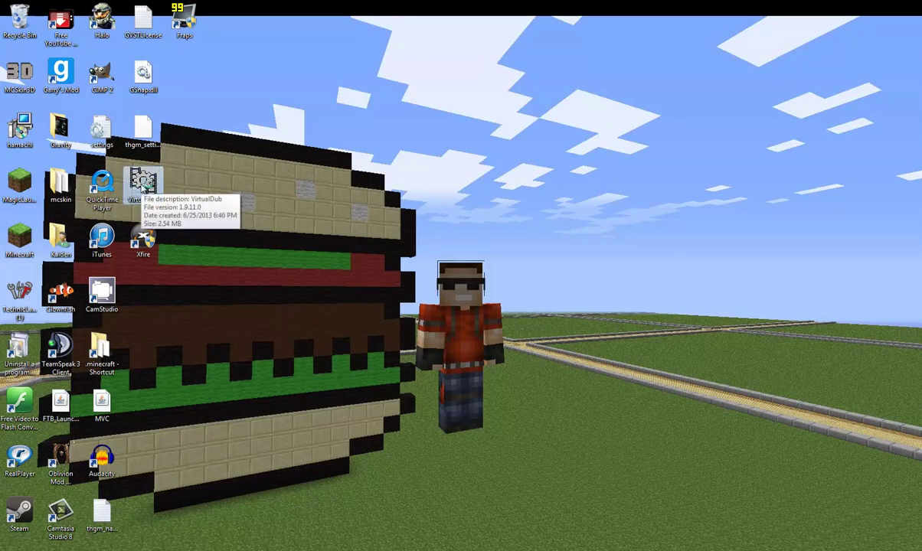
{"action": "double_click", "coordinate": [143, 186]}
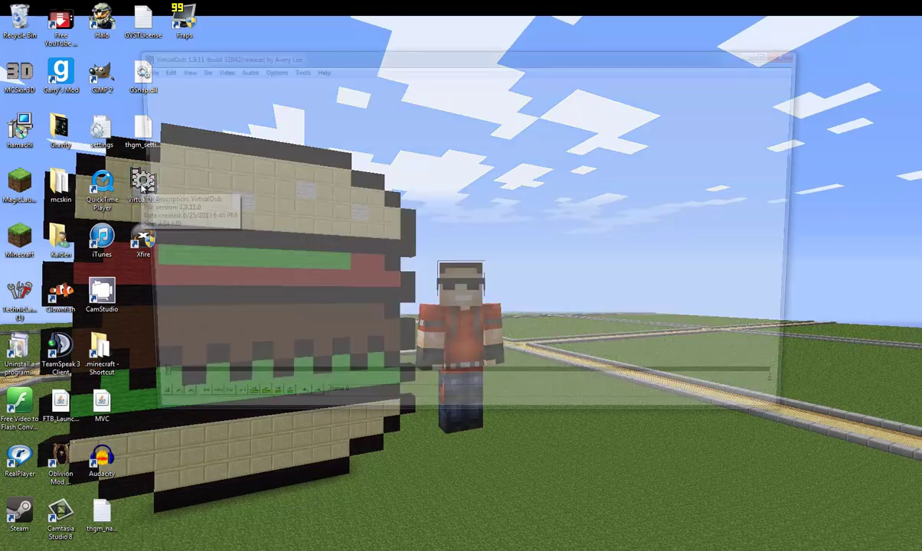
{"action": "left_click_drag", "start_coordinate": [255, 56], "coordinate": [340, 64]}
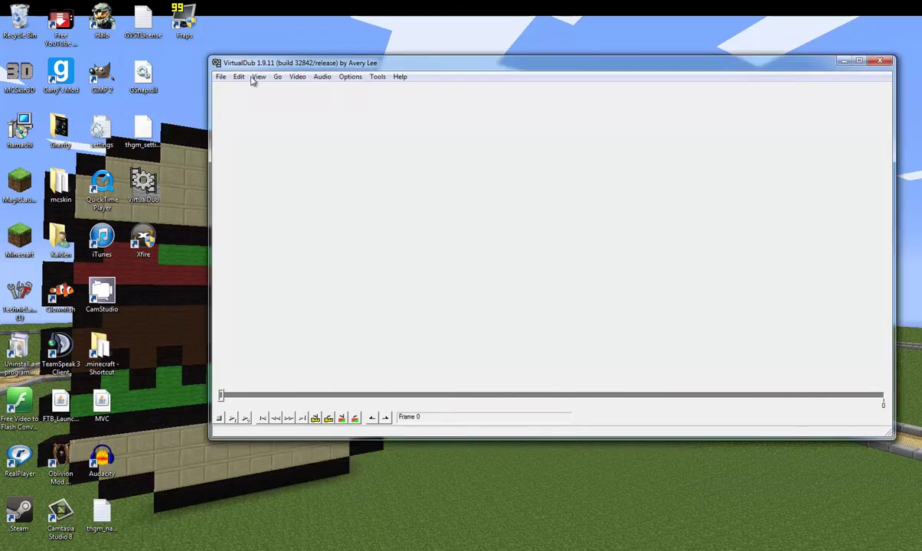
Open the video 1.avi from the Movies folder.
{"action": "left_click", "coordinate": [222, 77]}
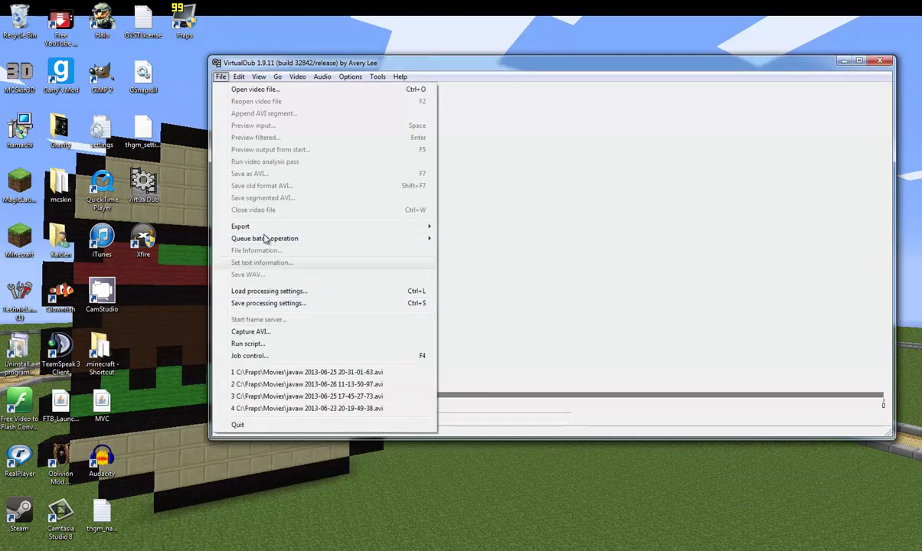
{"action": "left_click", "coordinate": [272, 90]}
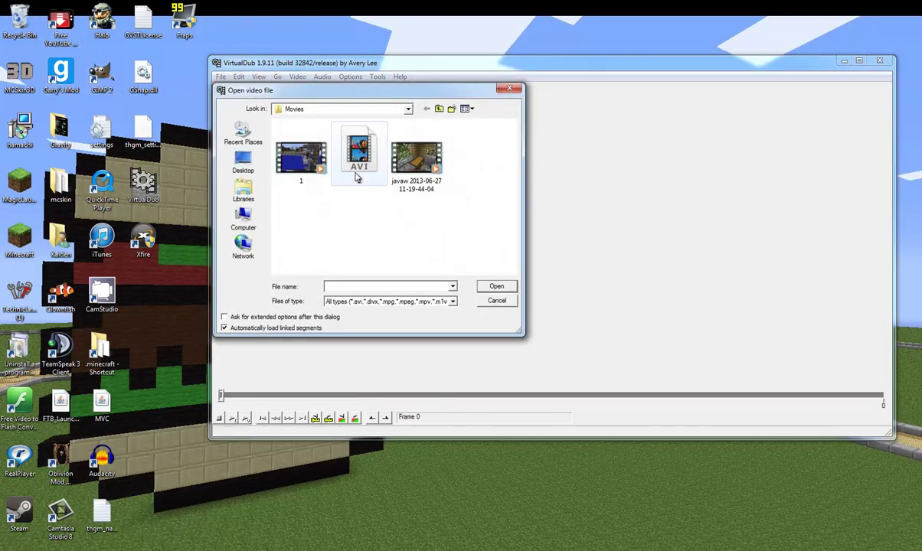
{"action": "double_click", "coordinate": [305, 160]}
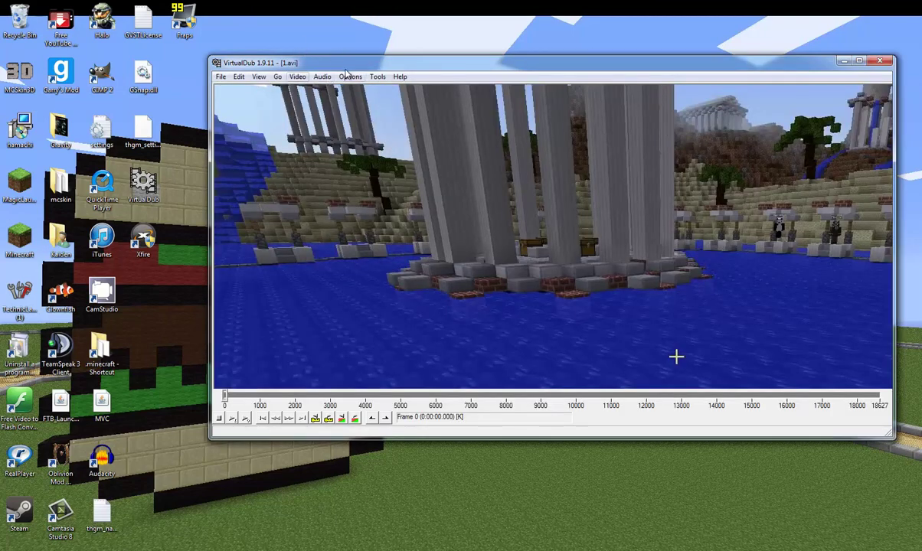
Choose Xvid MPEG-4 Codec as the video compression for 1.avi.
{"action": "left_click", "coordinate": [323, 80]}
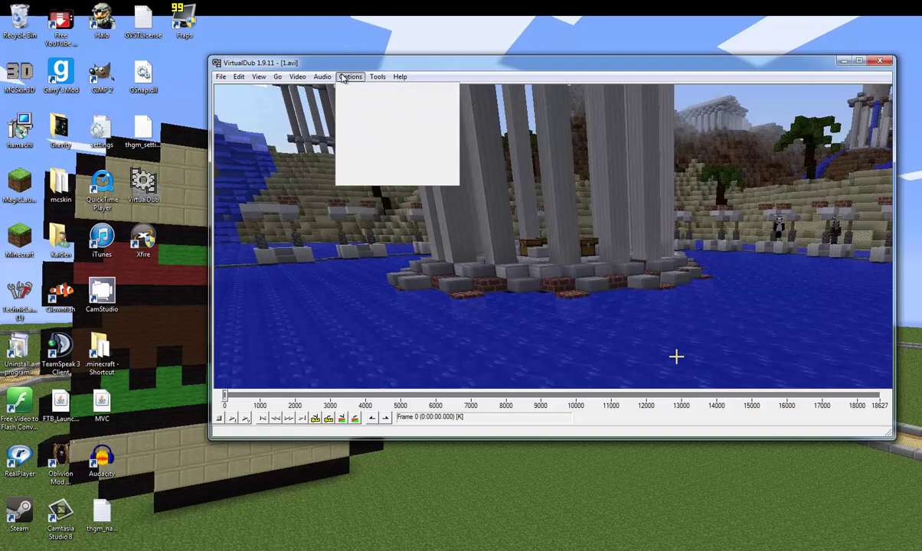
{"action": "left_click", "coordinate": [350, 76]}
{"action": "left_click", "coordinate": [305, 81]}
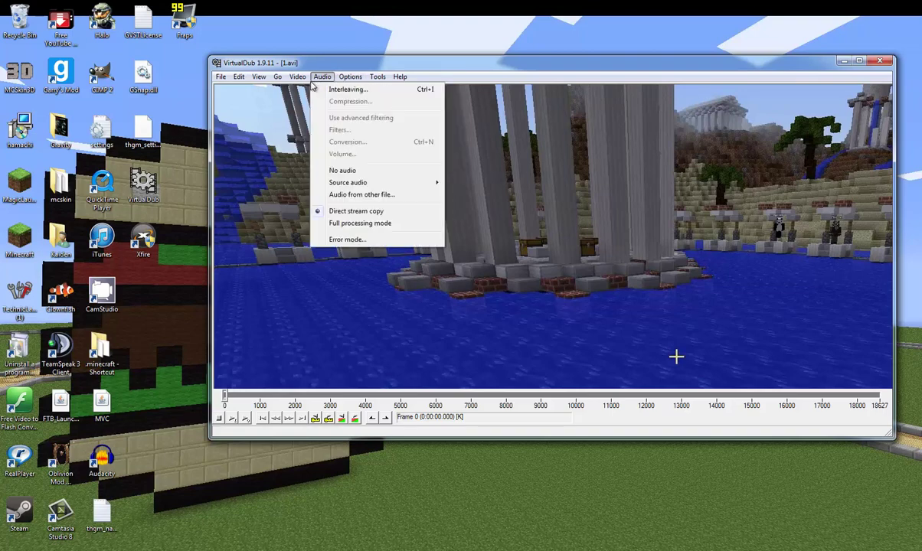
{"action": "mouse_move", "coordinate": [297, 76]}
{"action": "left_click", "coordinate": [318, 127]}
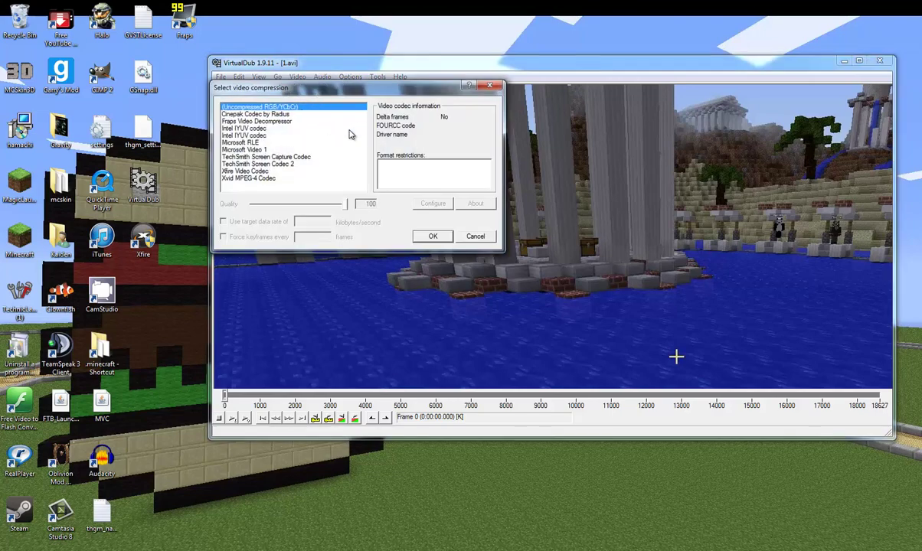
{"action": "left_click", "coordinate": [252, 171]}
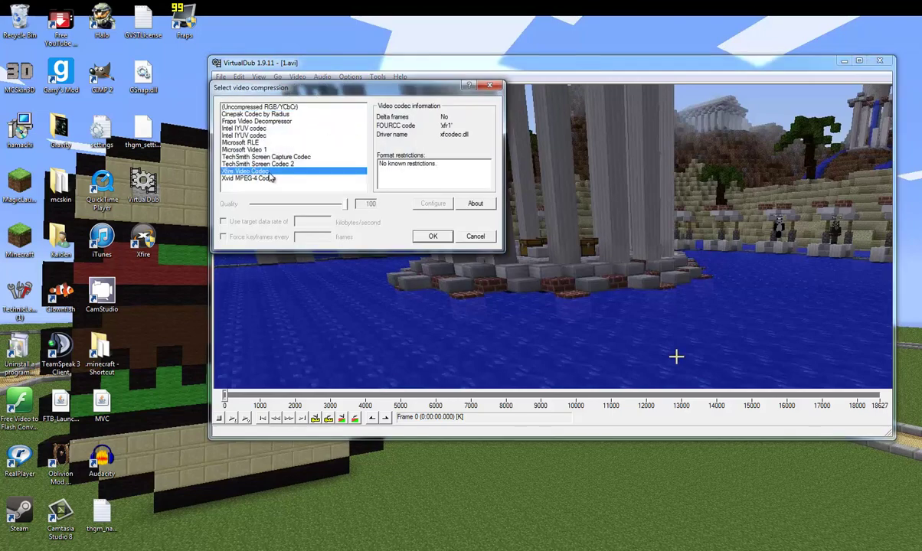
{"action": "left_click", "coordinate": [266, 179]}
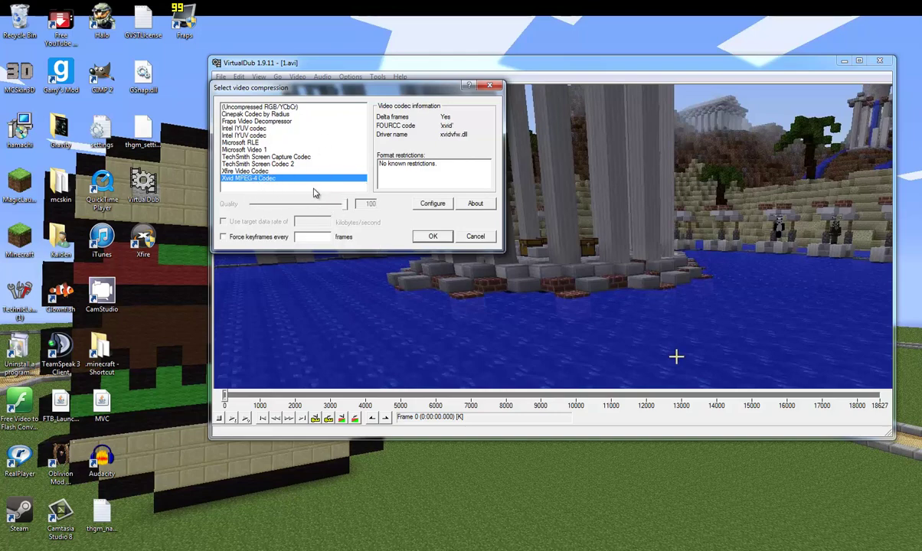
{"action": "left_click", "coordinate": [433, 239]}
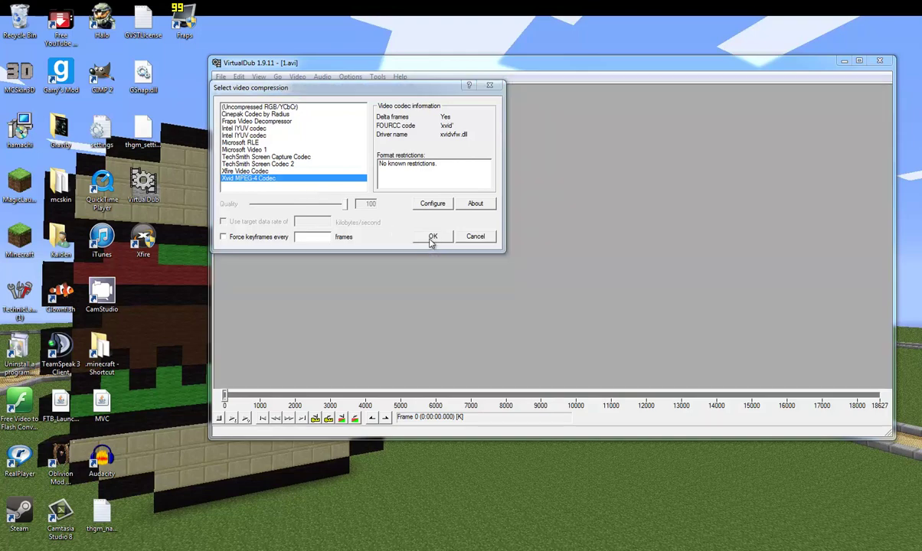
Close the compression dialog, dismiss the File menu, and exit VirtualDub.
{"action": "left_click", "coordinate": [427, 237]}
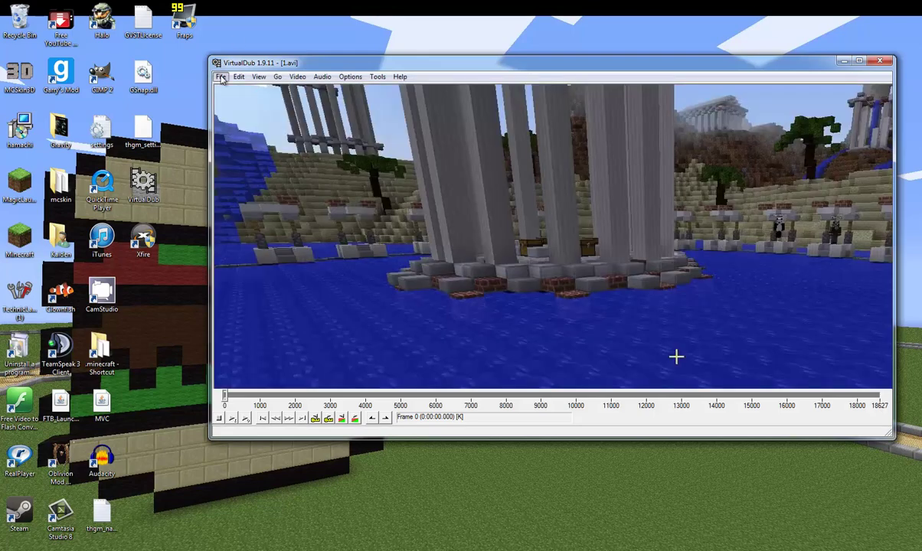
{"action": "left_click", "coordinate": [220, 77]}
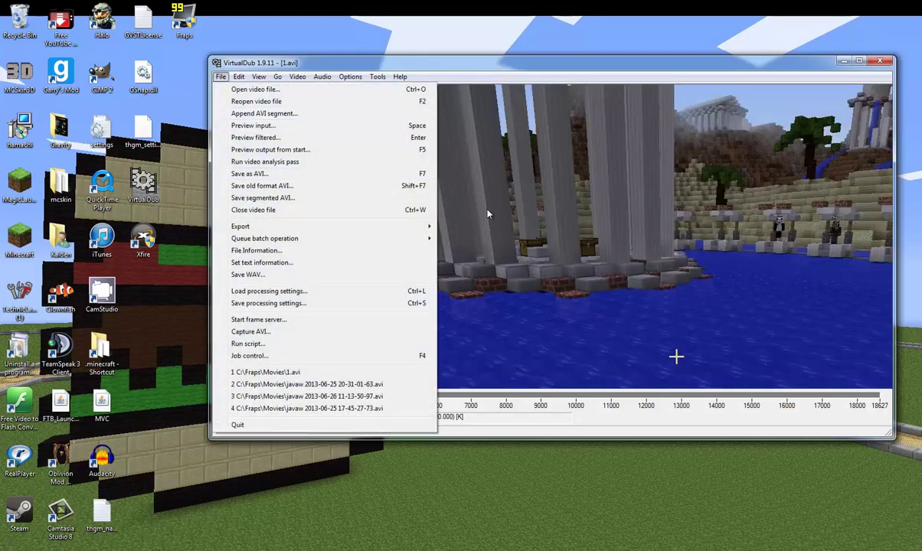
{"action": "left_click", "coordinate": [563, 191]}
{"action": "left_click", "coordinate": [881, 62]}
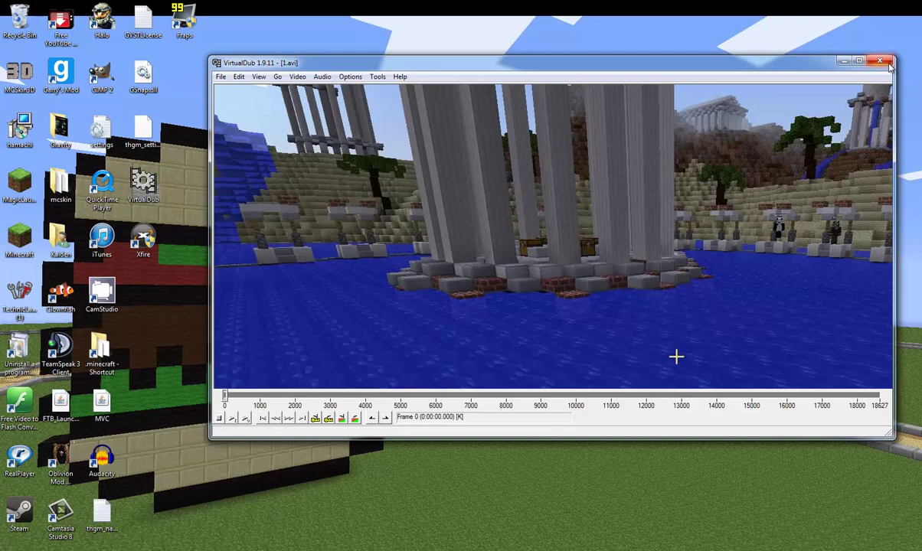